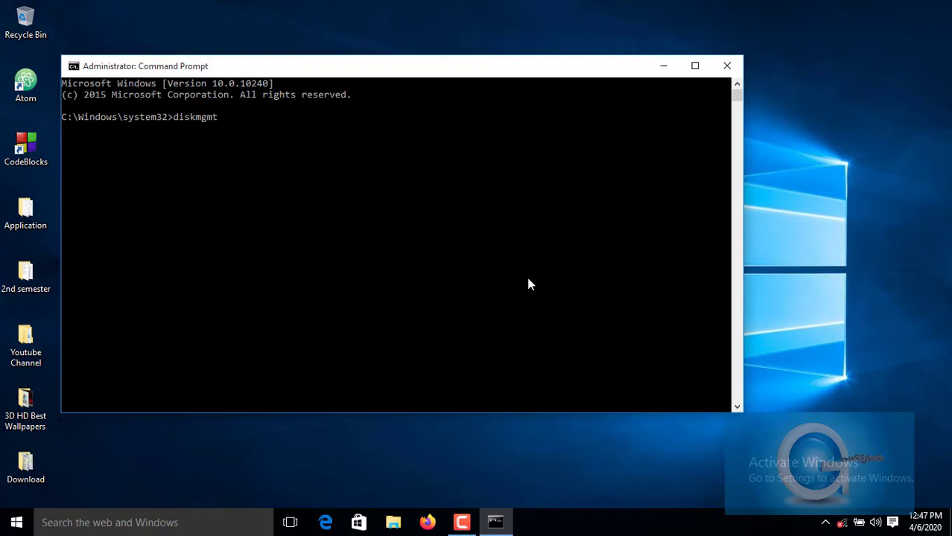
- Launch Disk Management with the diskmgmt command, maximize it and delete the 153.26 GB primary partition on Disk 0
key(Return)
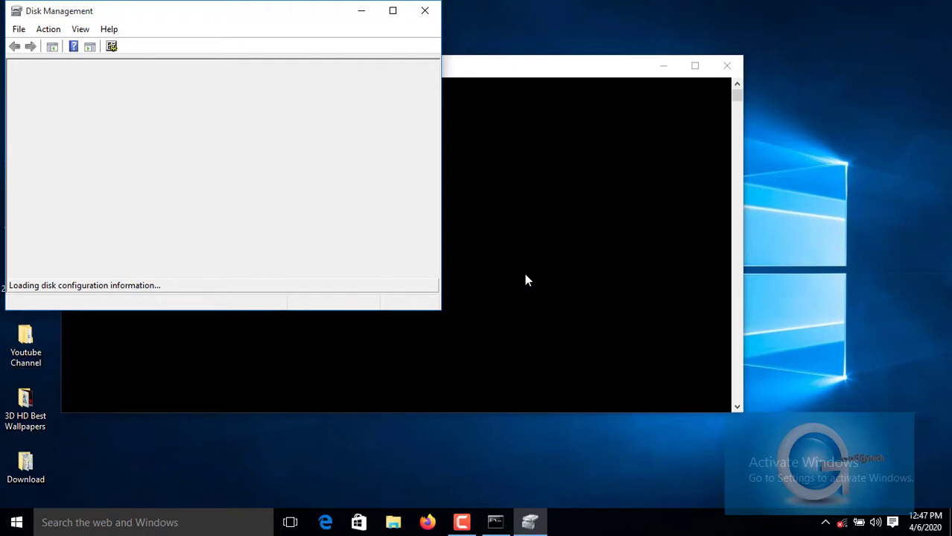
click(392, 10)
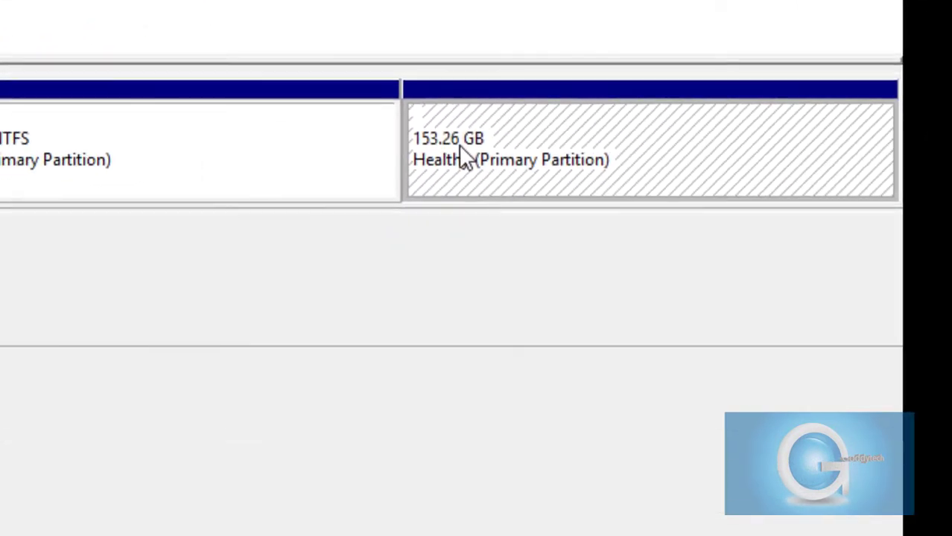
right_click(237, 235)
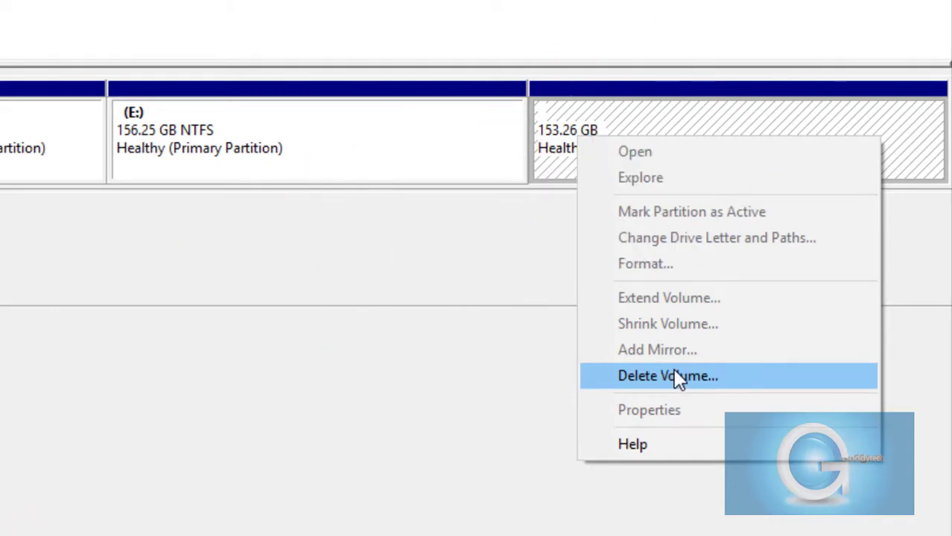
click(676, 377)
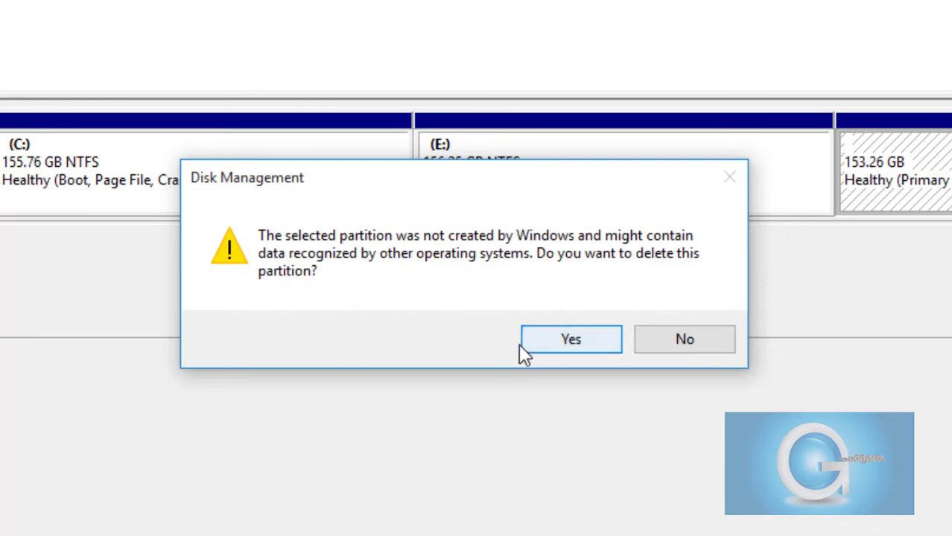
click(553, 341)
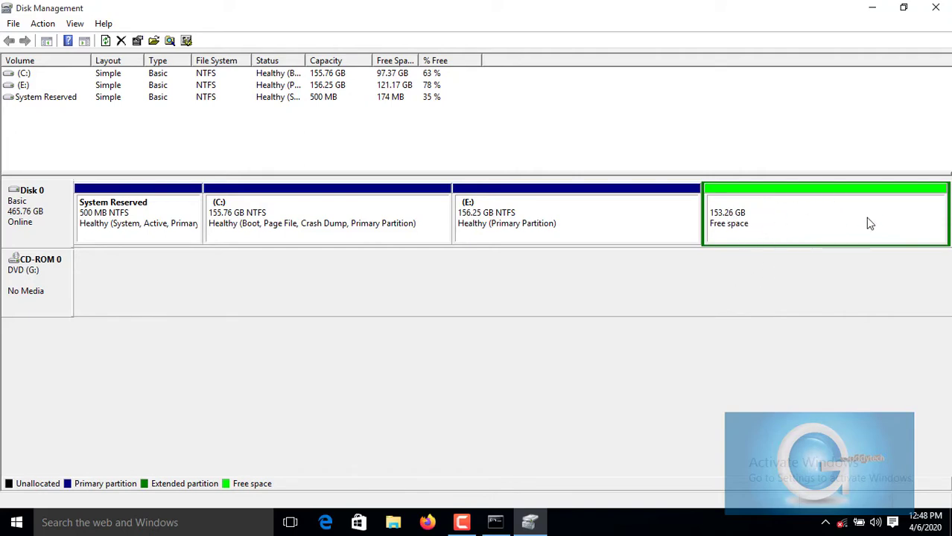
- Close Disk Management and the Command Prompt, and refresh the desktop
click(934, 6)
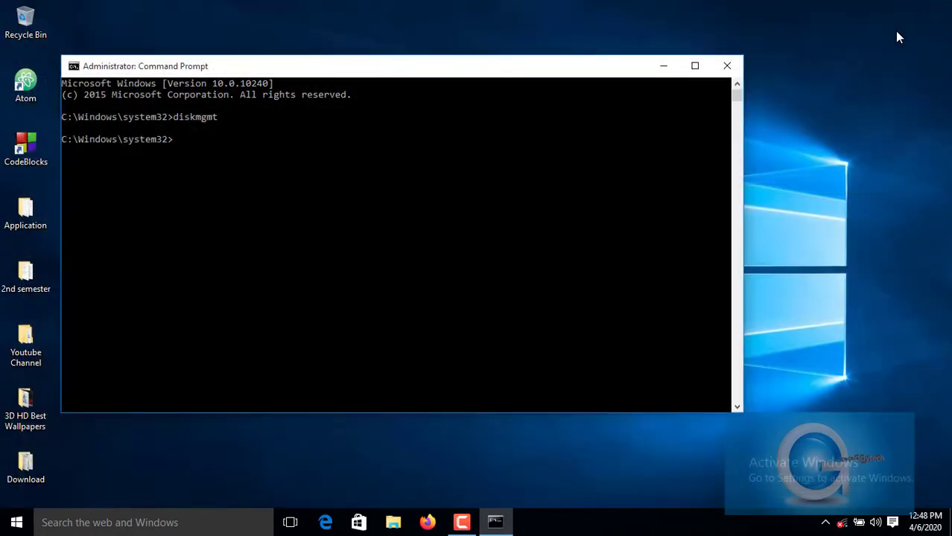
click(727, 66)
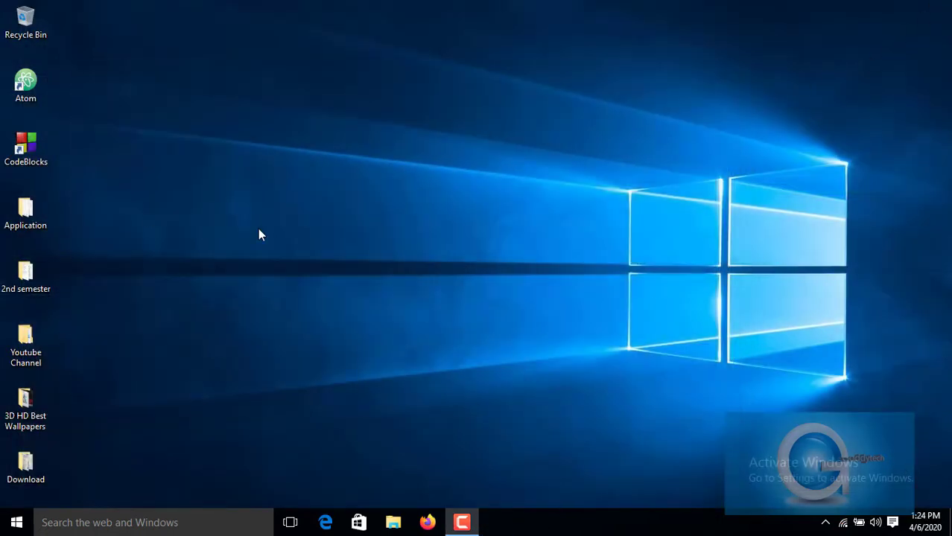
right_click(304, 234)
click(355, 271)
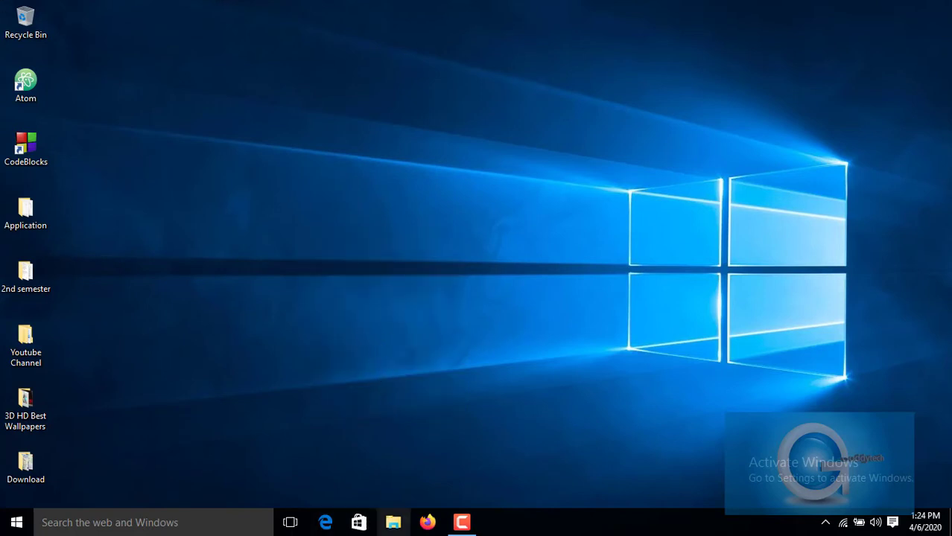
- Search the web in Firefox for "aomei partition tool manager" and open the diskpart.com Free Partition Manager result
click(427, 522)
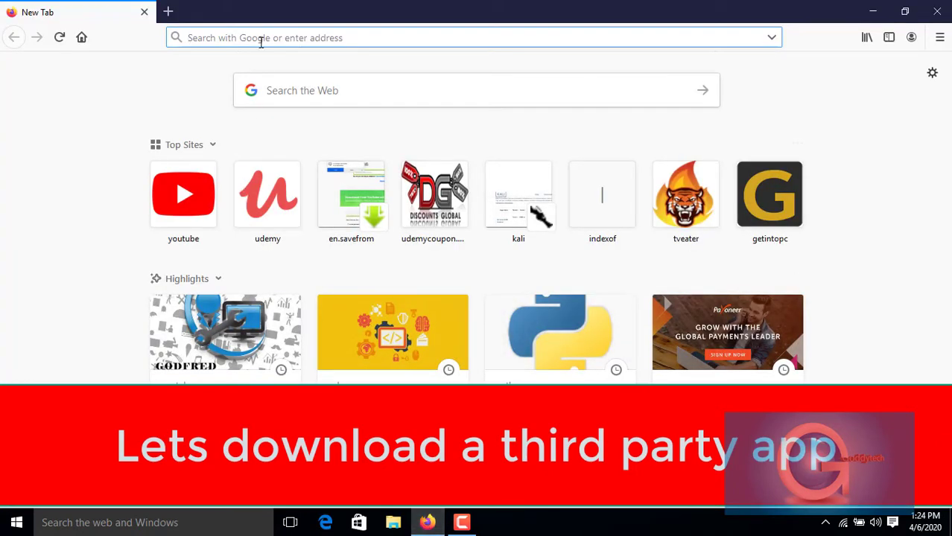
text(aomei partition tool manager)
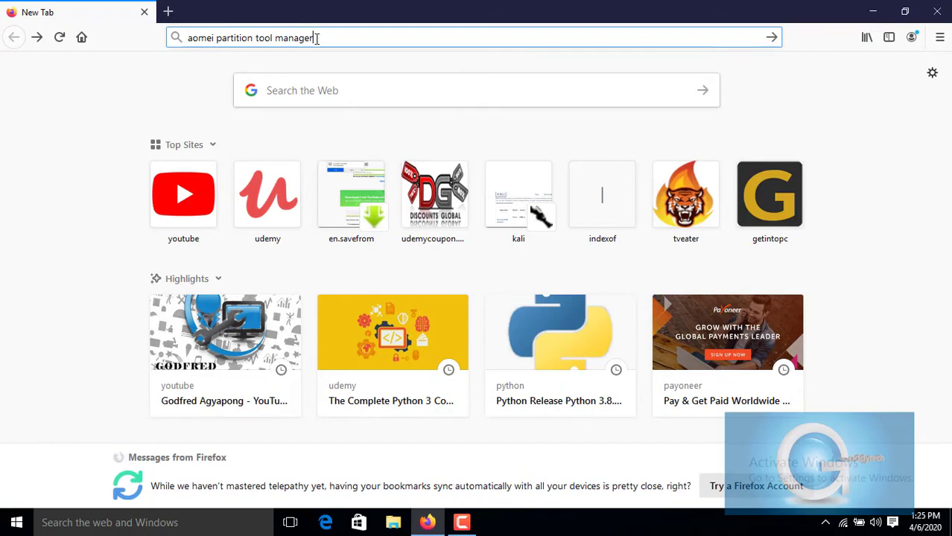
key(Return)
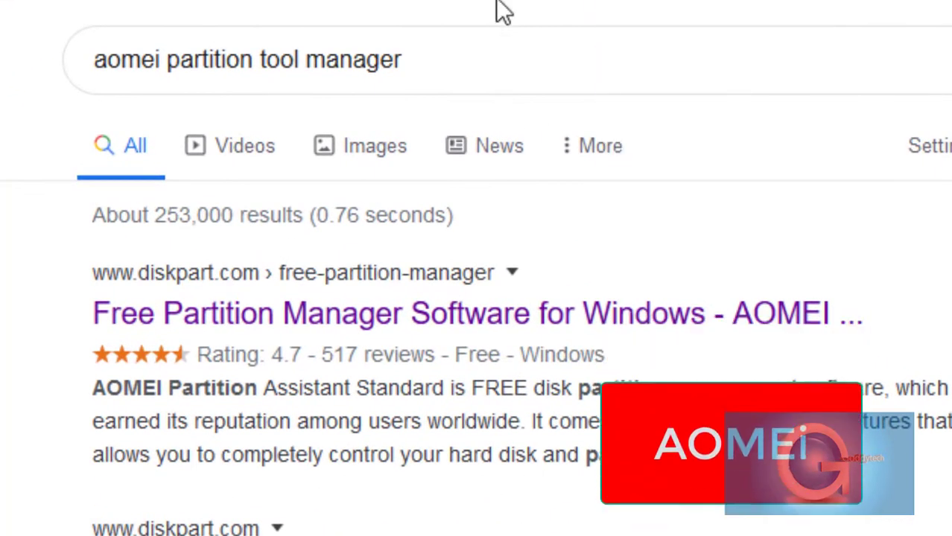
click(362, 323)
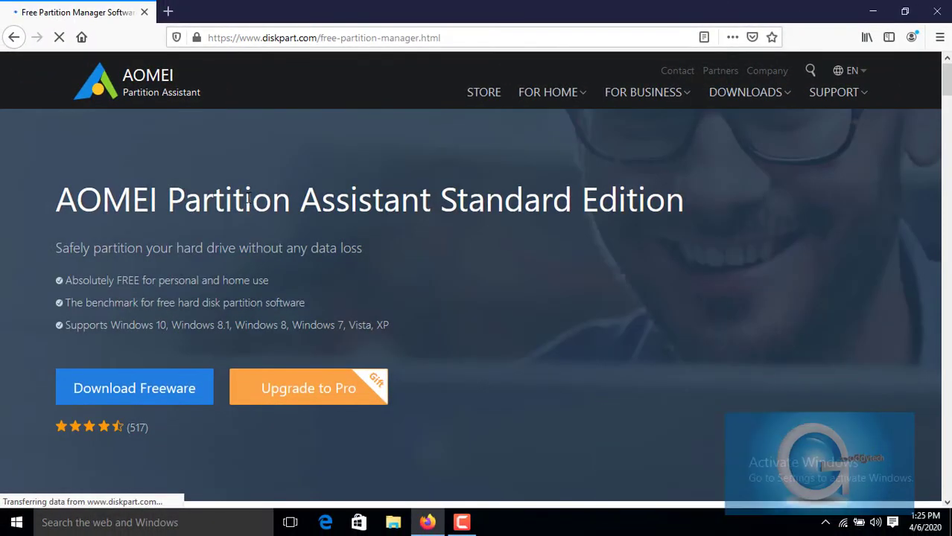
- Look over the product page and download the AOMEI Partition Assistant Standard freeware as PAssist_Std.exe
scroll(248, 200, down, 10)
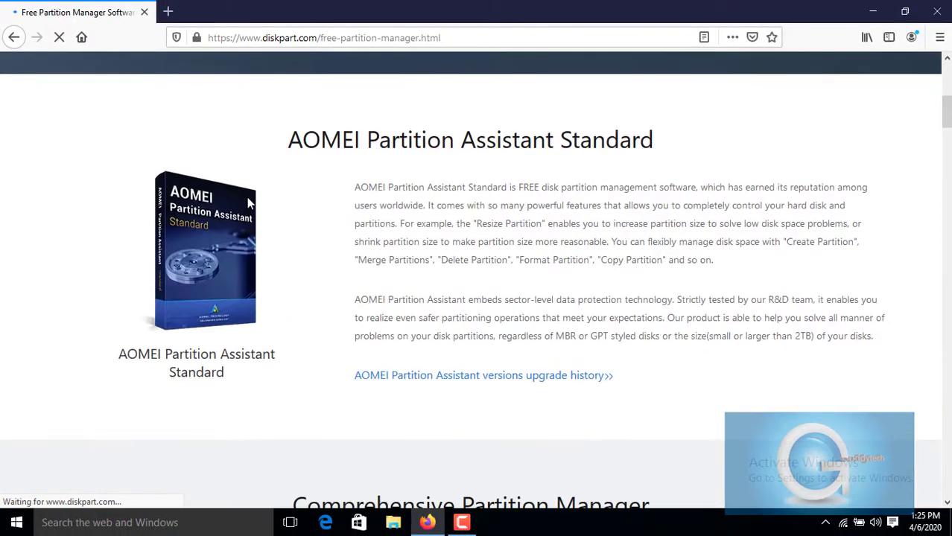
scroll(250, 202, down, 5)
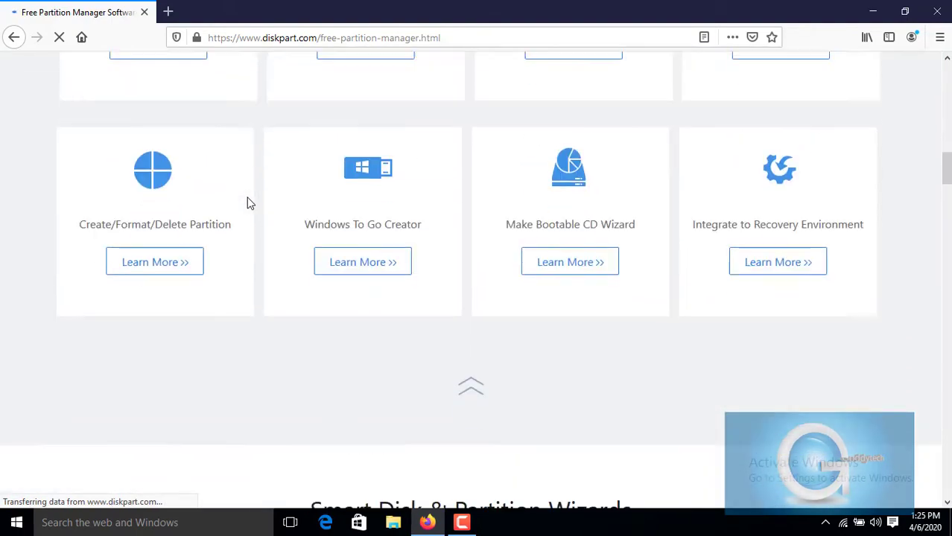
scroll(250, 203, down, 5)
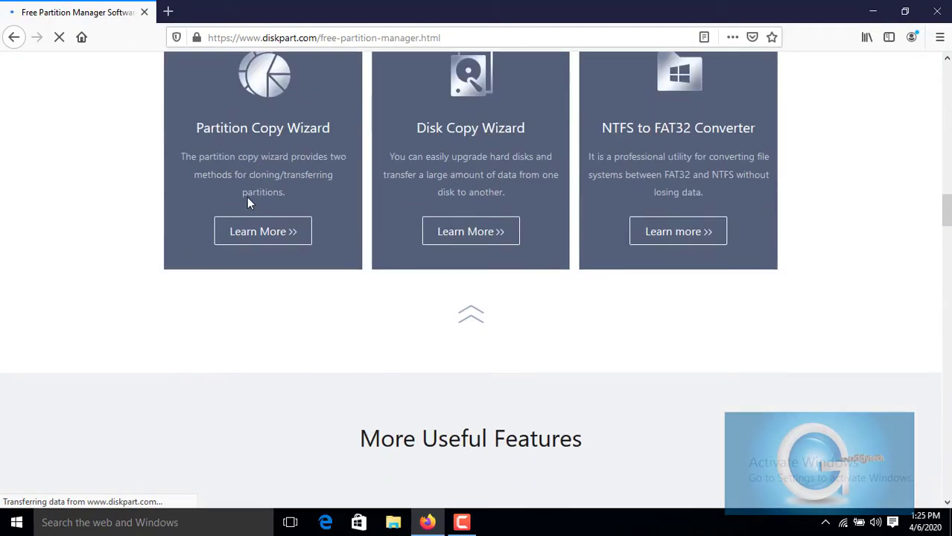
scroll(249, 203, up, 6)
scroll(250, 203, up, 15)
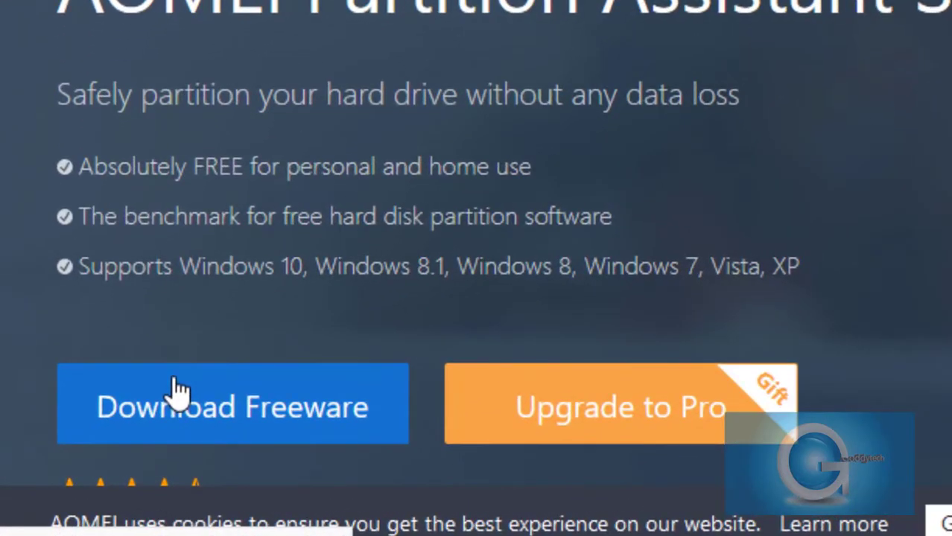
click(177, 391)
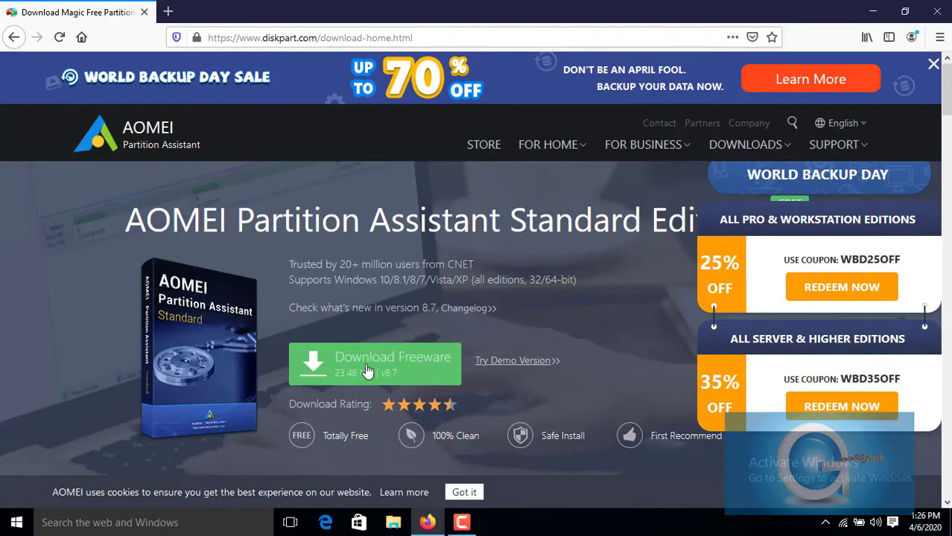
click(387, 362)
click(417, 363)
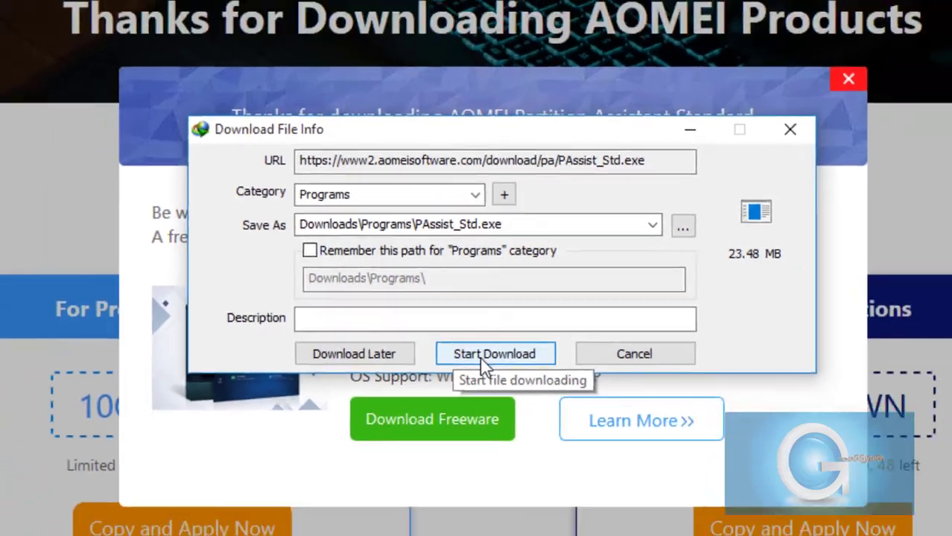
click(485, 363)
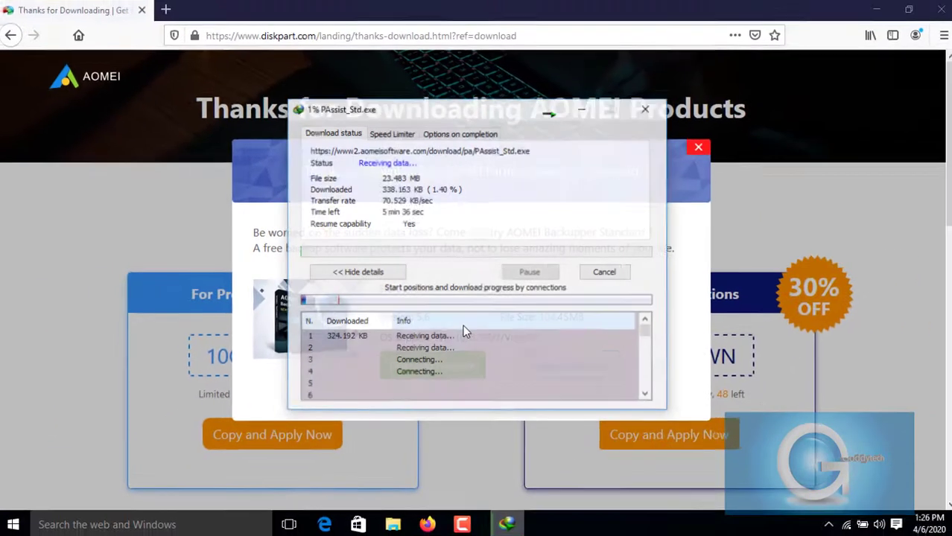
- Move the download progress window aside, pause the PAssist_Std.exe download and open the network connections
drag(484, 62, 84, 5)
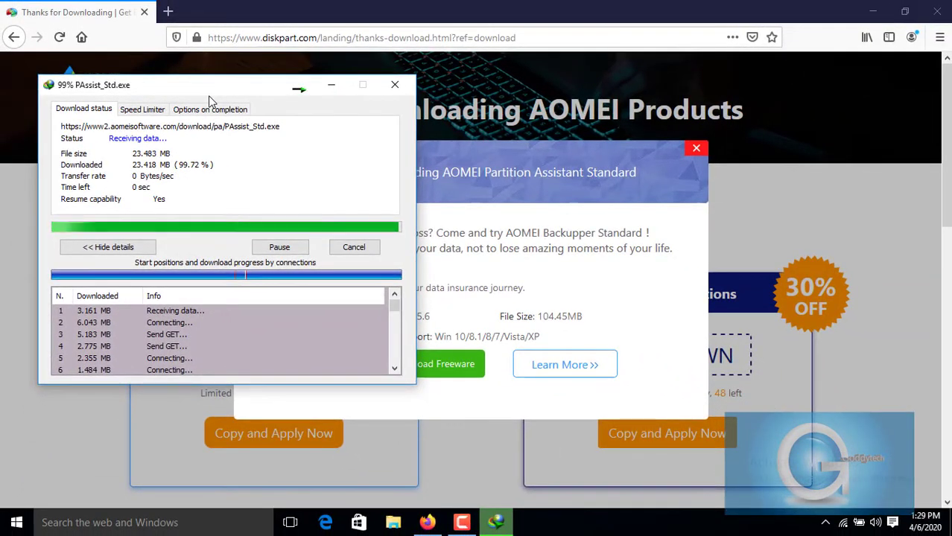
click(279, 247)
click(843, 523)
click(859, 160)
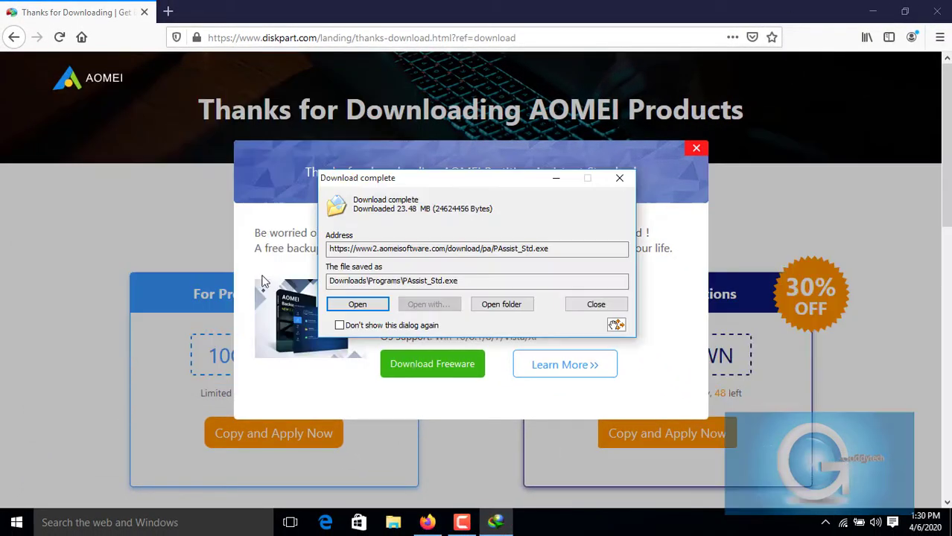
- Launch the downloaded installer in English, skip the Advanced Edition offer and proceed past the setup welcome page
click(365, 307)
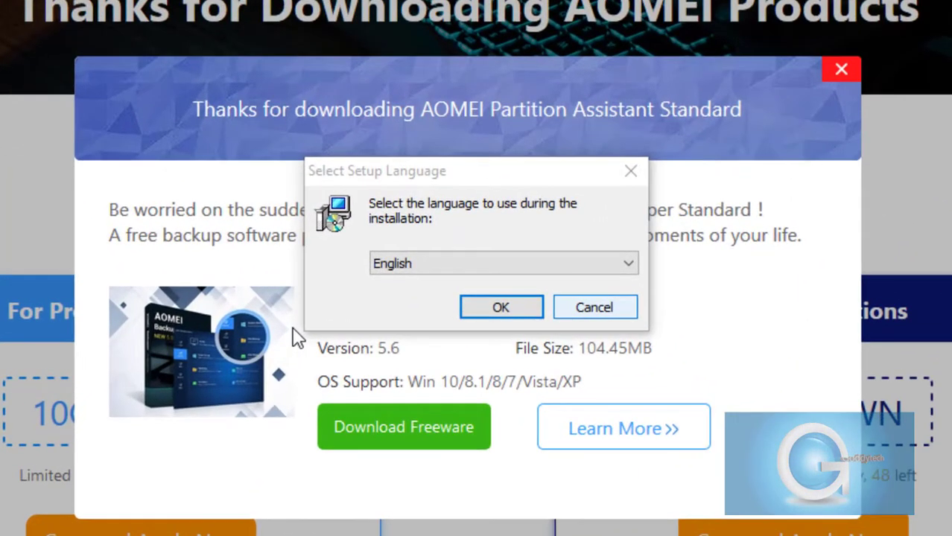
click(470, 314)
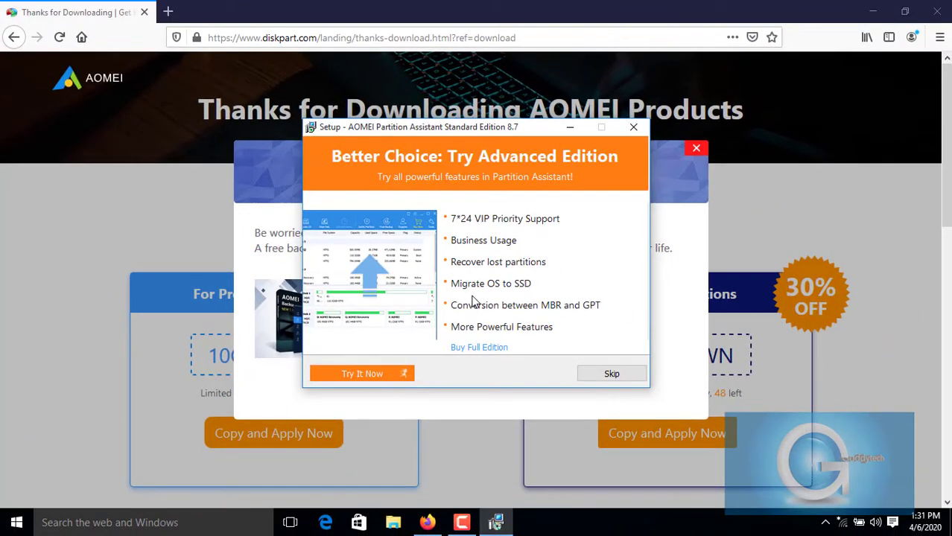
click(605, 374)
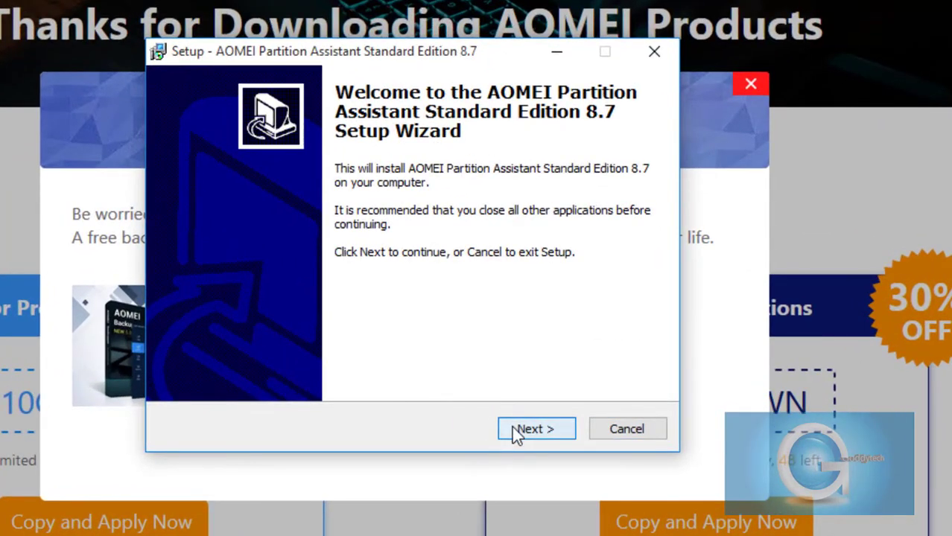
click(514, 429)
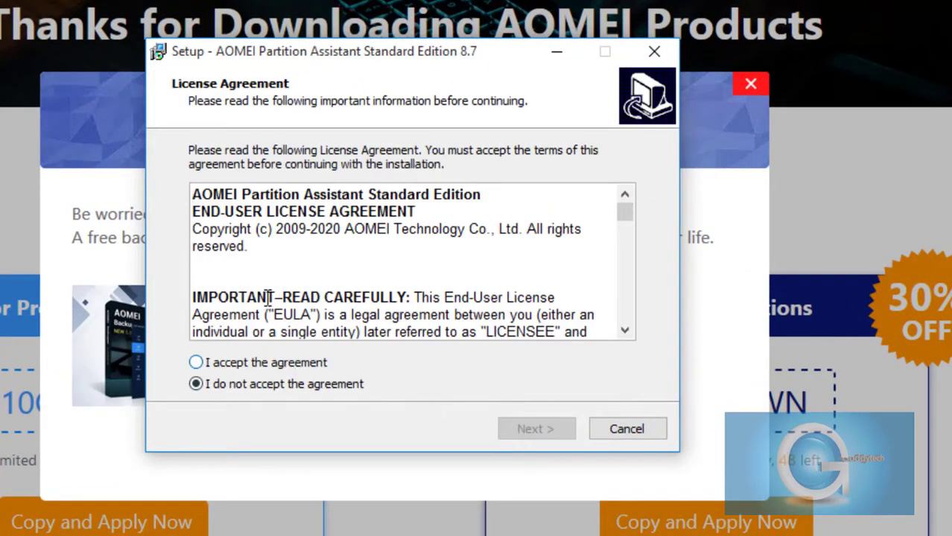
- Read through the AOMEI Partition Assistant license agreement and accept it
scroll(270, 297, down, 12)
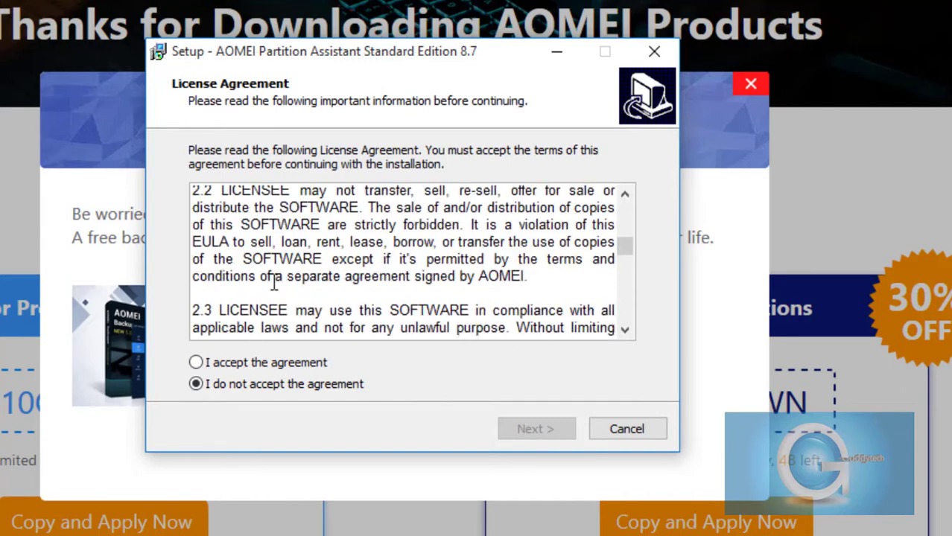
scroll(274, 285, down, 5)
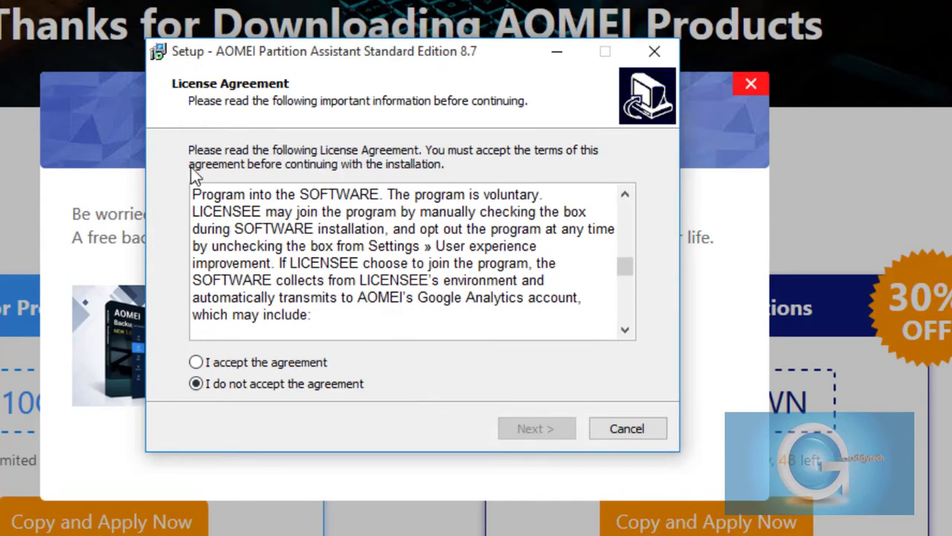
click(197, 363)
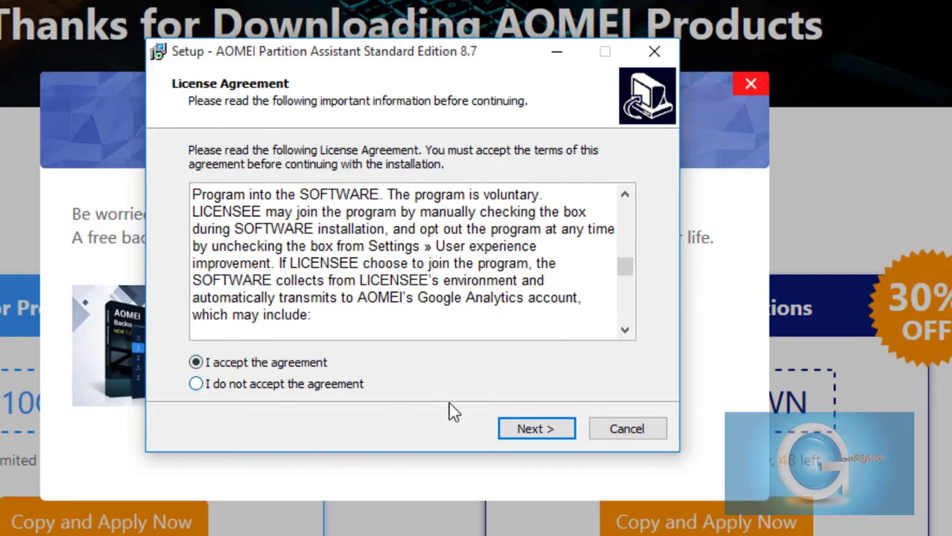
click(526, 430)
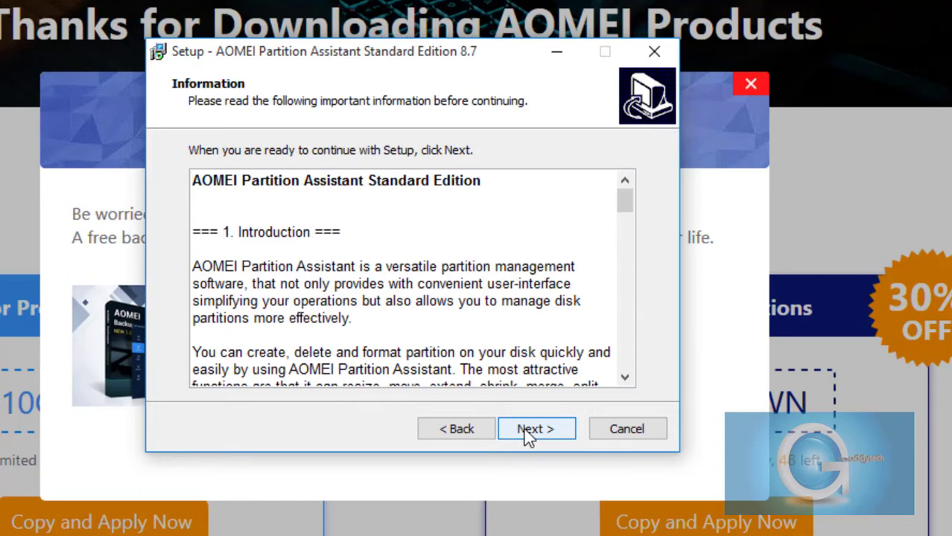
- Install AOMEI Partition Assistant in C:\Program Files (x86)\AOMEI Partition Assistant with a desktop icon, and dismiss the web page's pop-up
click(523, 429)
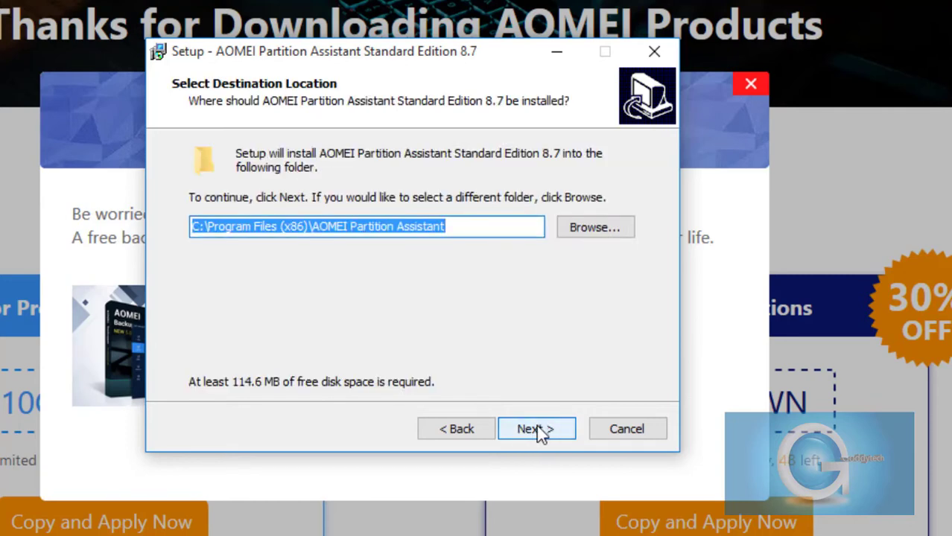
click(538, 430)
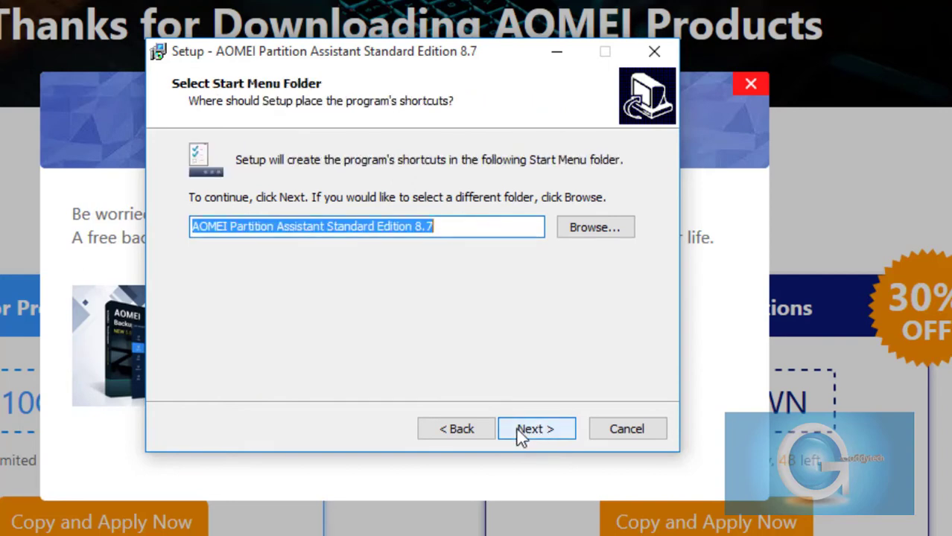
click(521, 432)
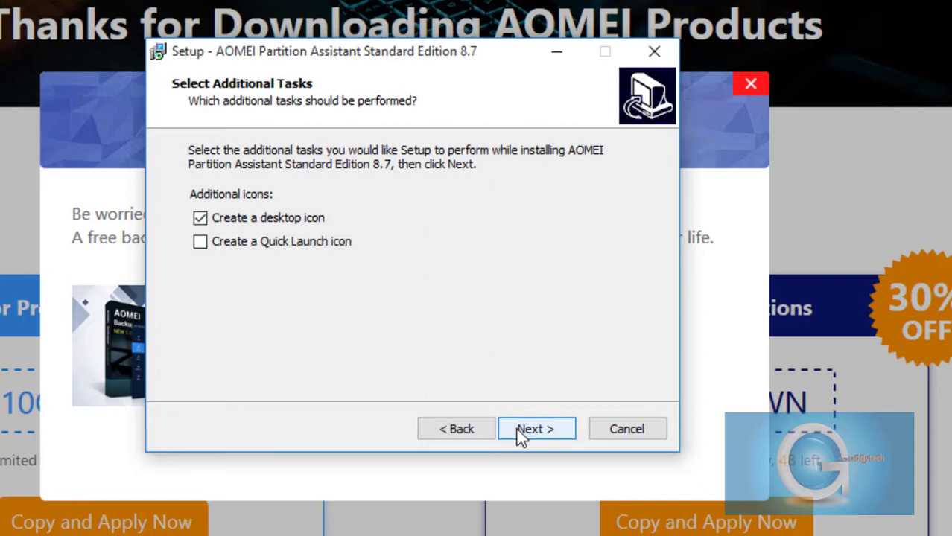
click(536, 429)
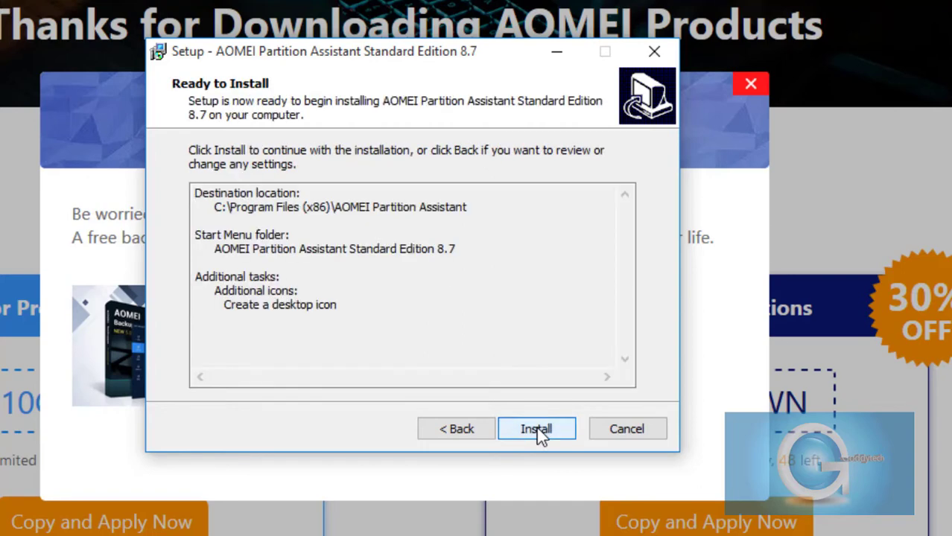
click(536, 429)
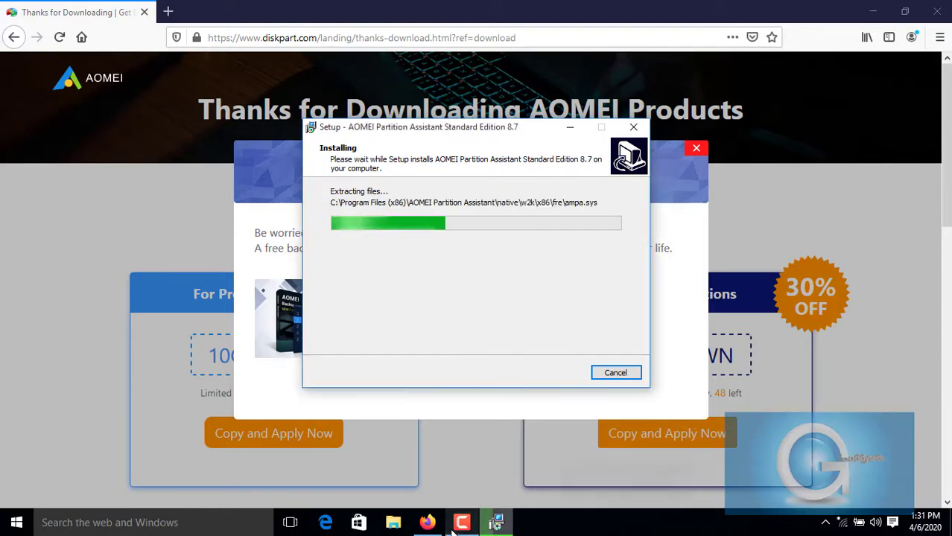
click(697, 149)
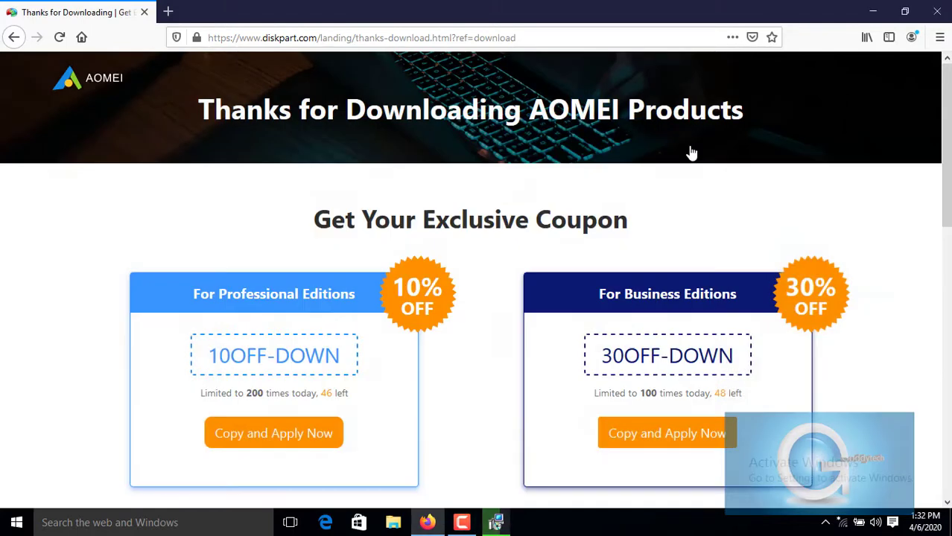
- Minimize the browser, finish the AOMEI Partition Assistant setup and run the program as administrator from its desktop shortcut
click(874, 12)
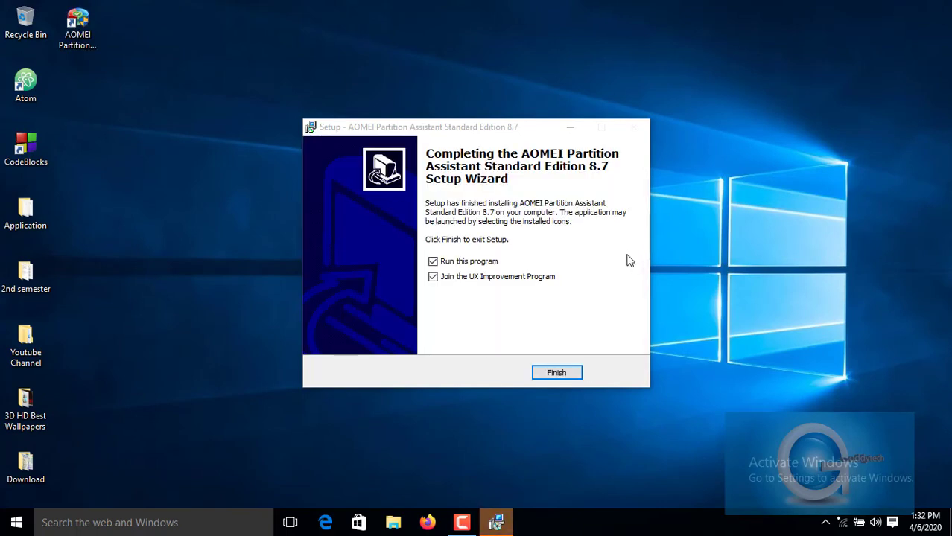
click(548, 377)
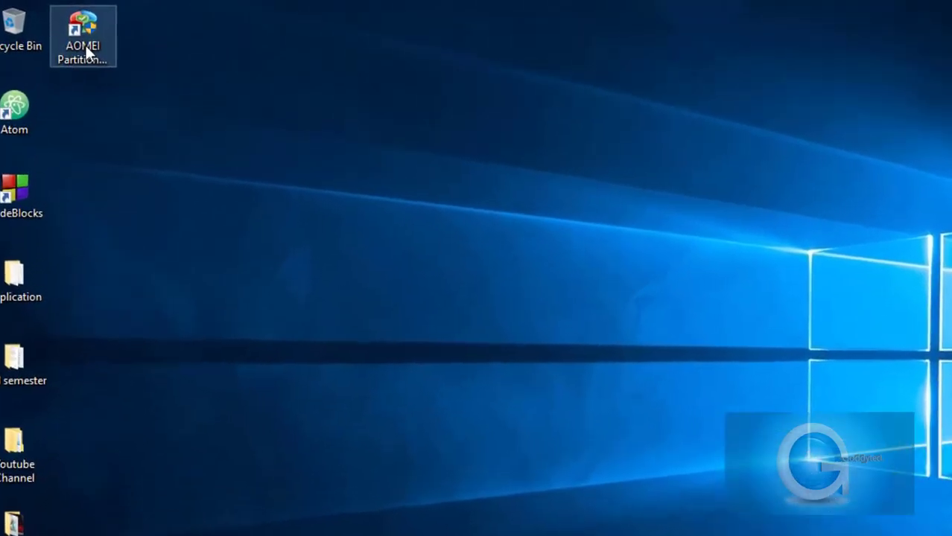
right_click(86, 46)
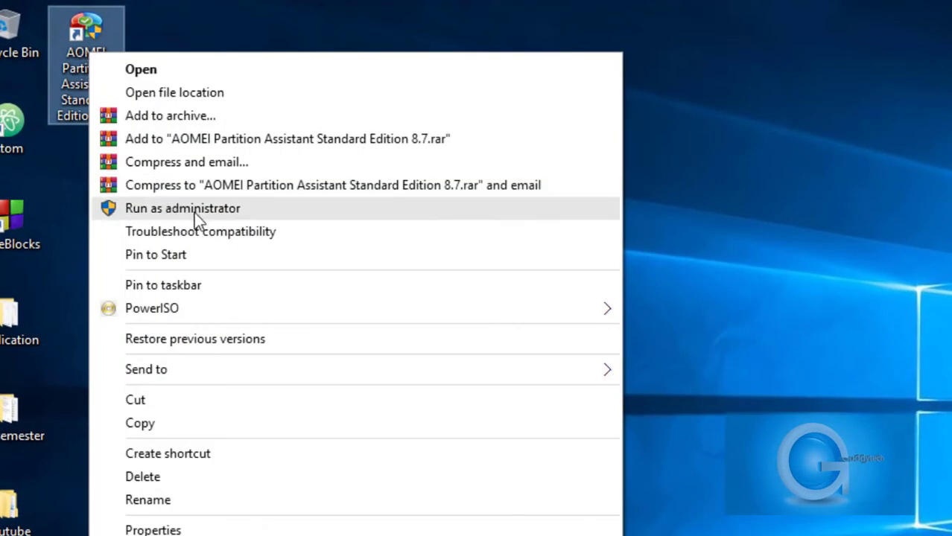
click(182, 216)
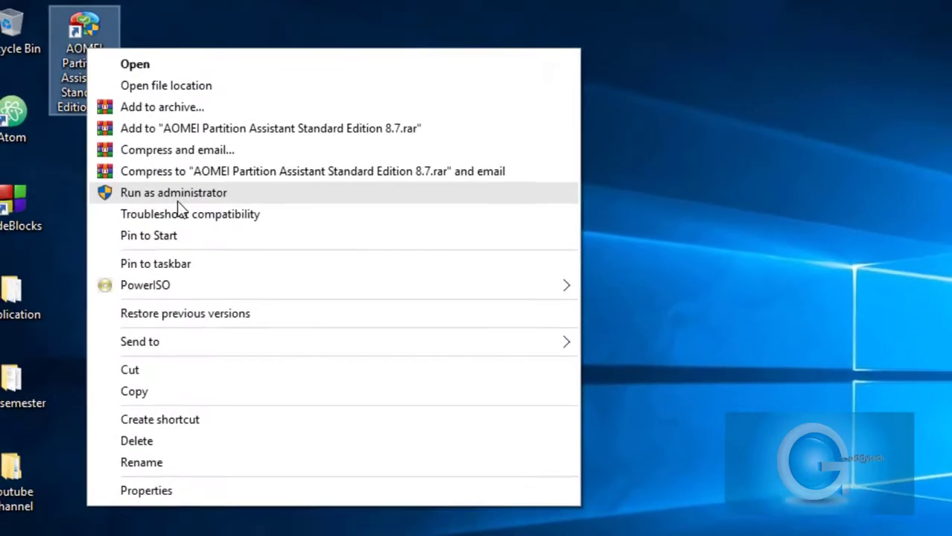
click(177, 195)
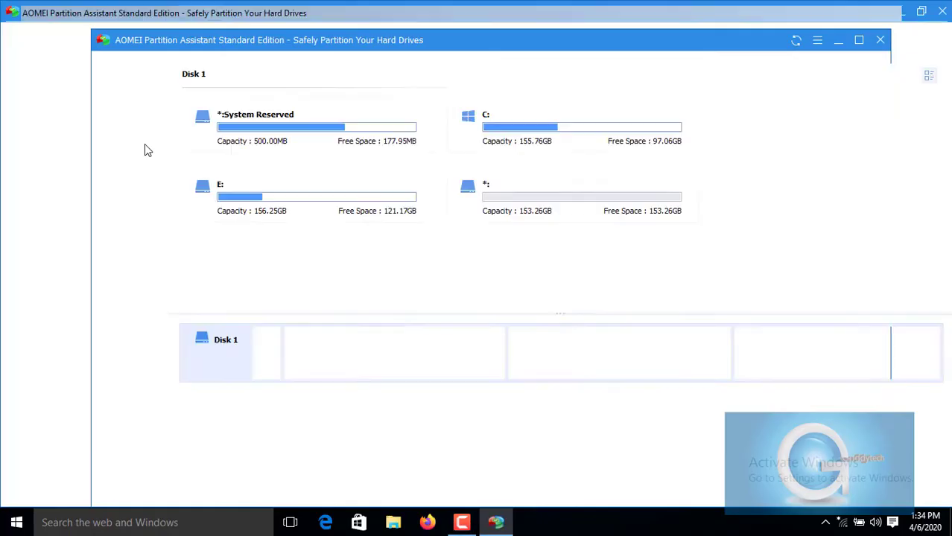
- Queue a Rebuild MBR operation on Disk 1 with the MBR type Windows 7/8/10/2011/2012
right_click(196, 342)
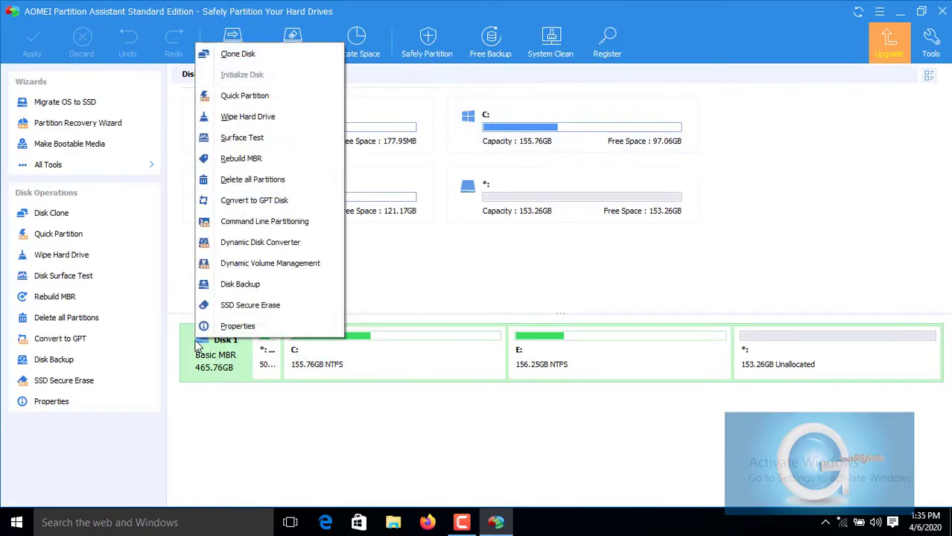
click(417, 287)
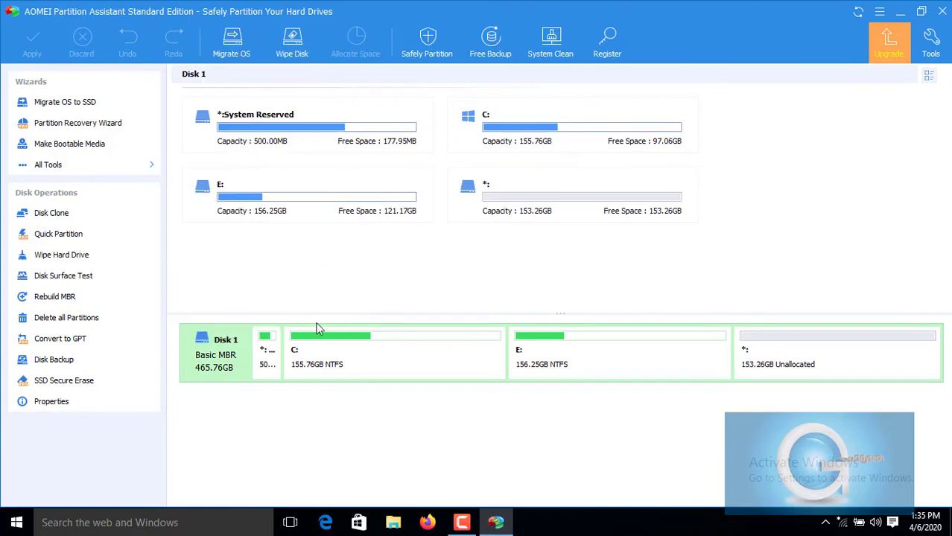
right_click(210, 348)
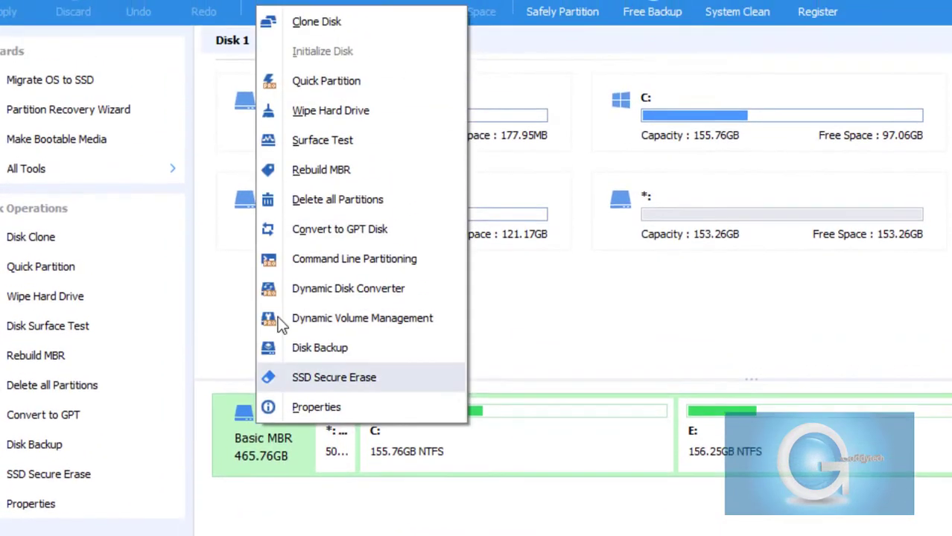
click(339, 180)
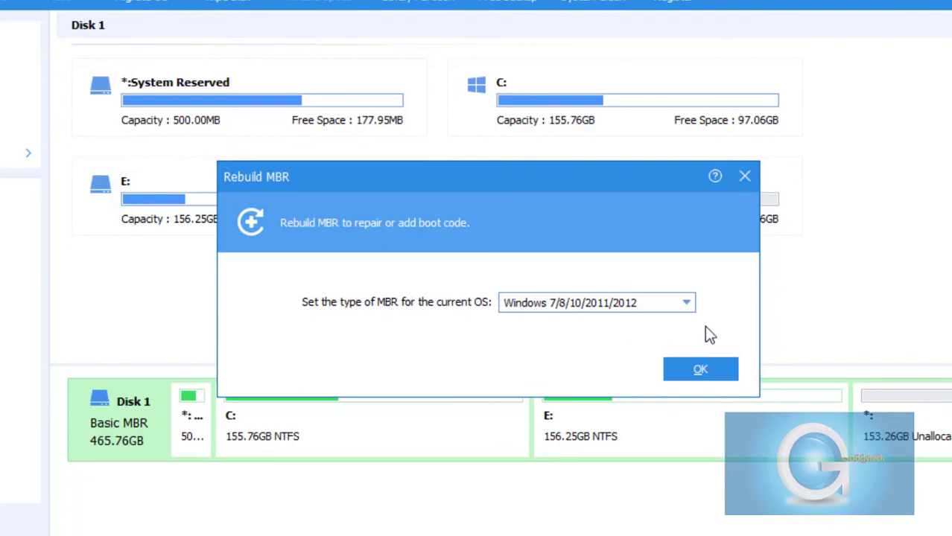
click(693, 300)
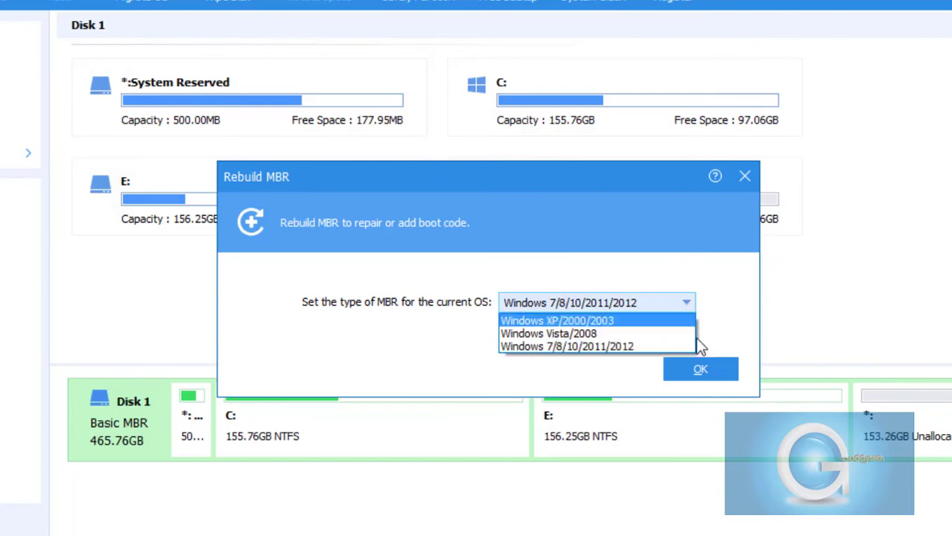
click(637, 348)
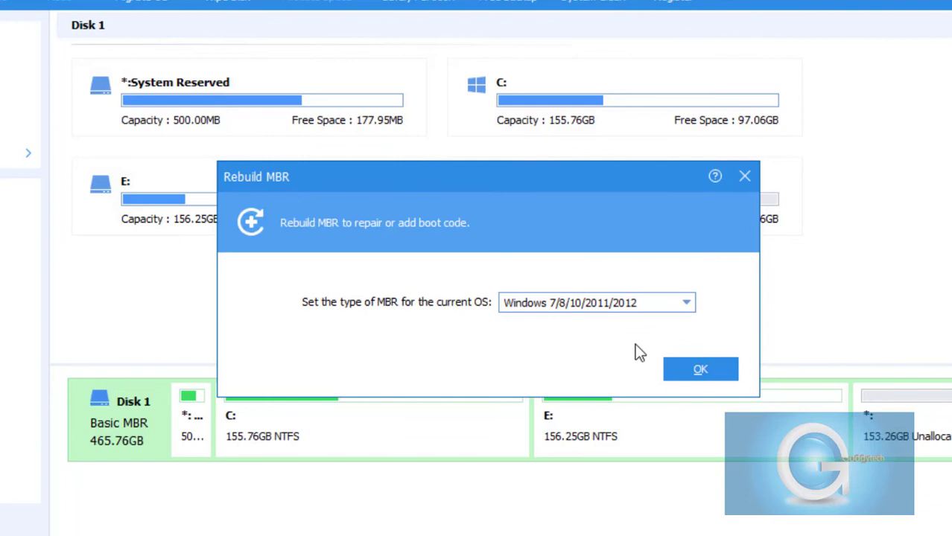
click(682, 372)
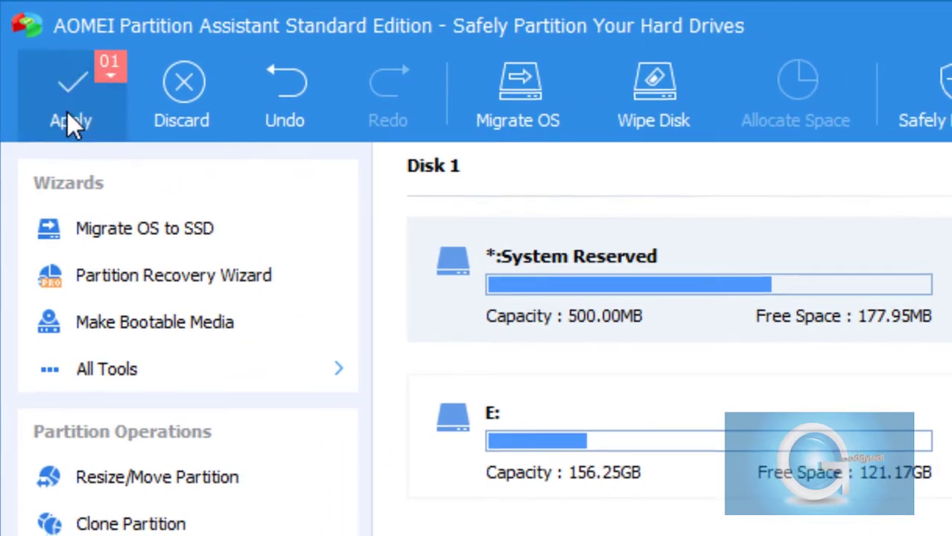
- Apply the pending Rebuild MBR operation, confirm its start and dismiss the completion message
click(68, 113)
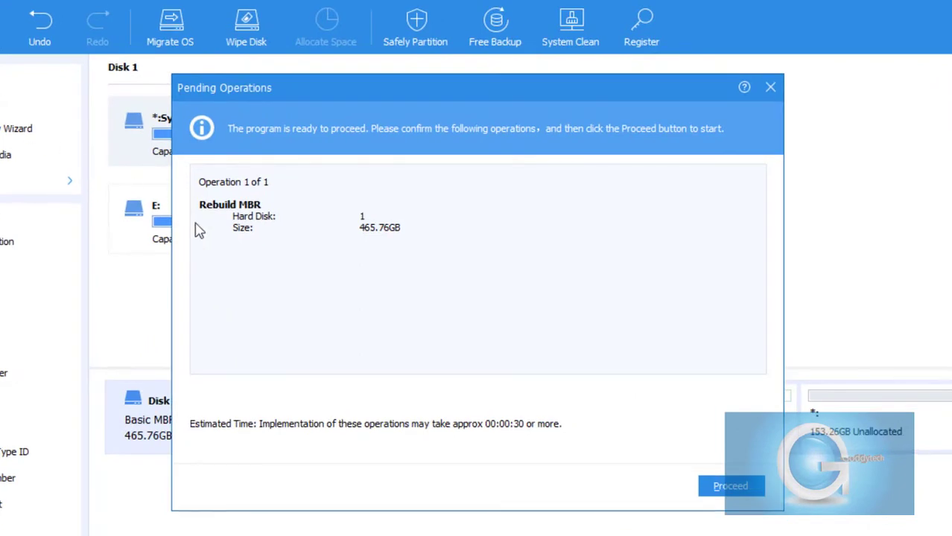
click(721, 488)
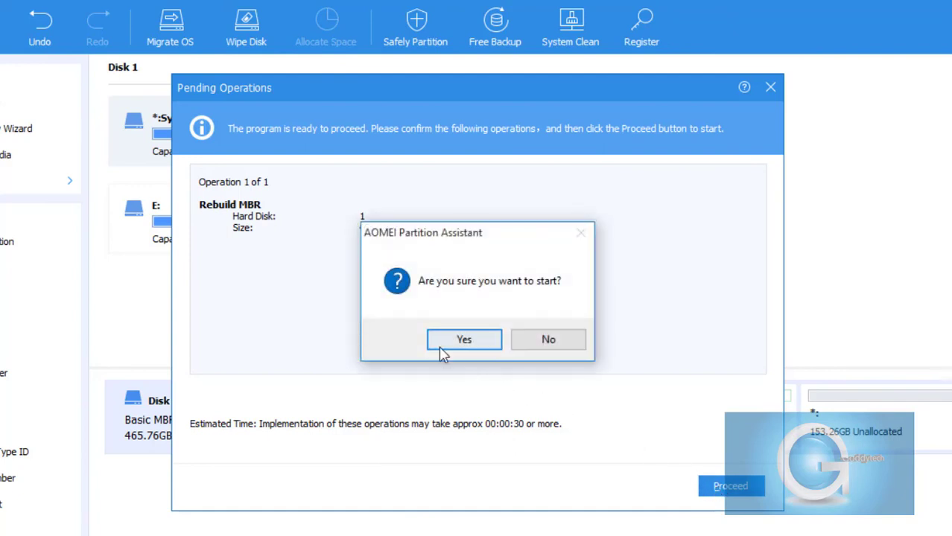
click(464, 341)
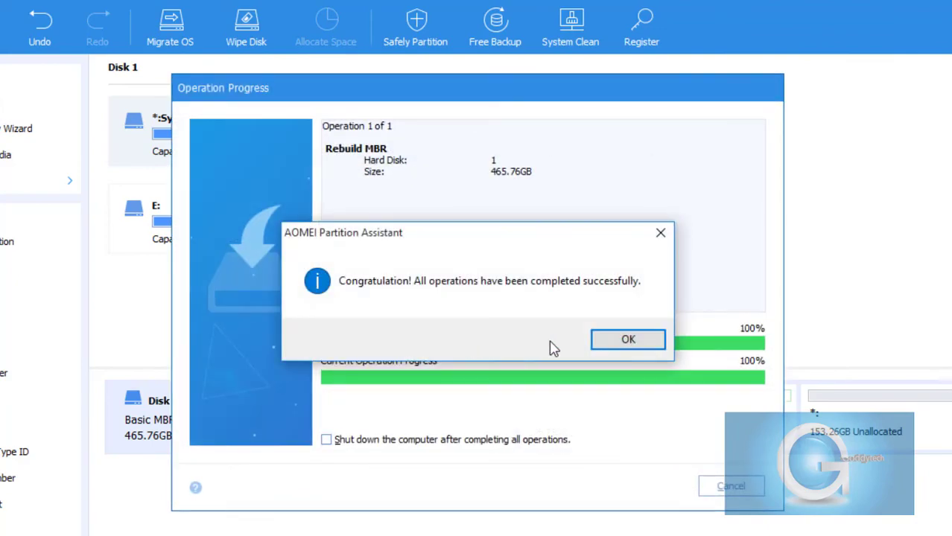
click(607, 341)
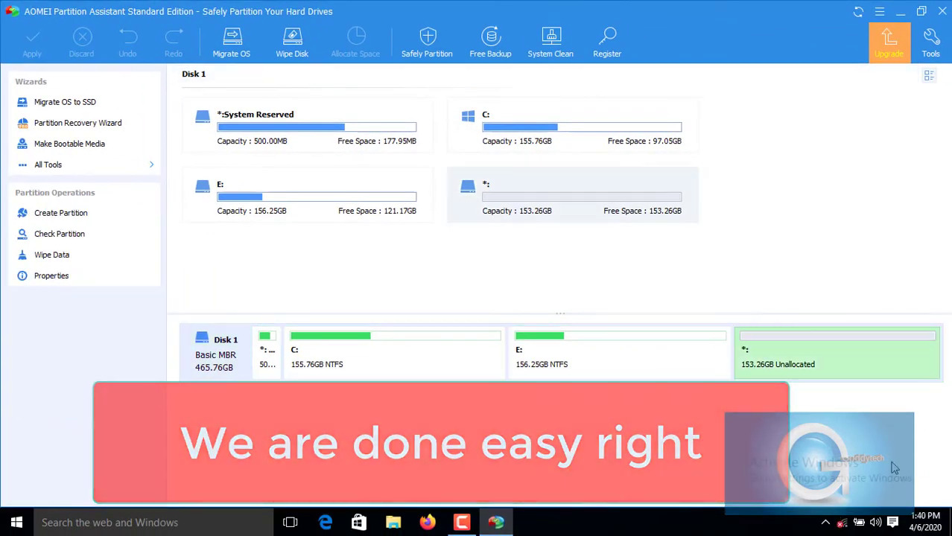
- Close AOMEI Partition Assistant and refresh the Windows desktop
click(946, 13)
right_click(412, 16)
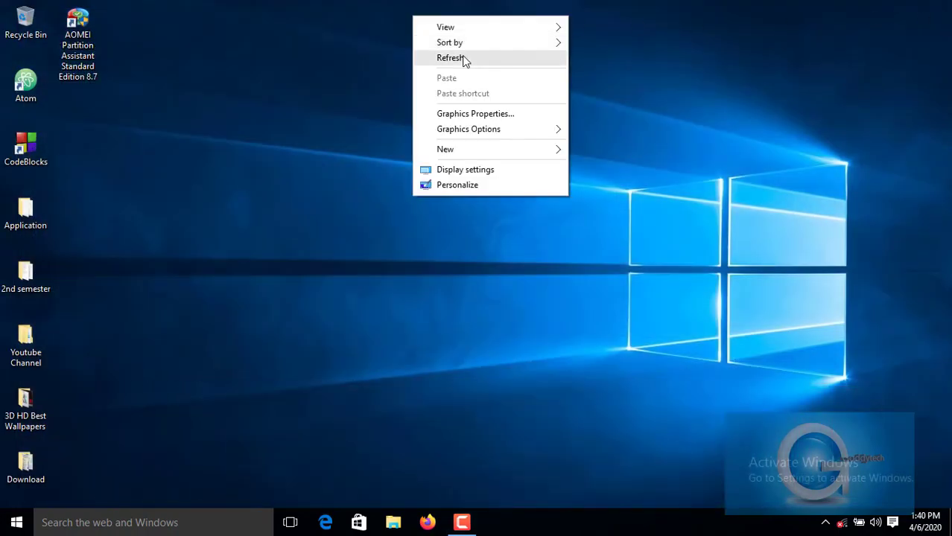
click(450, 58)
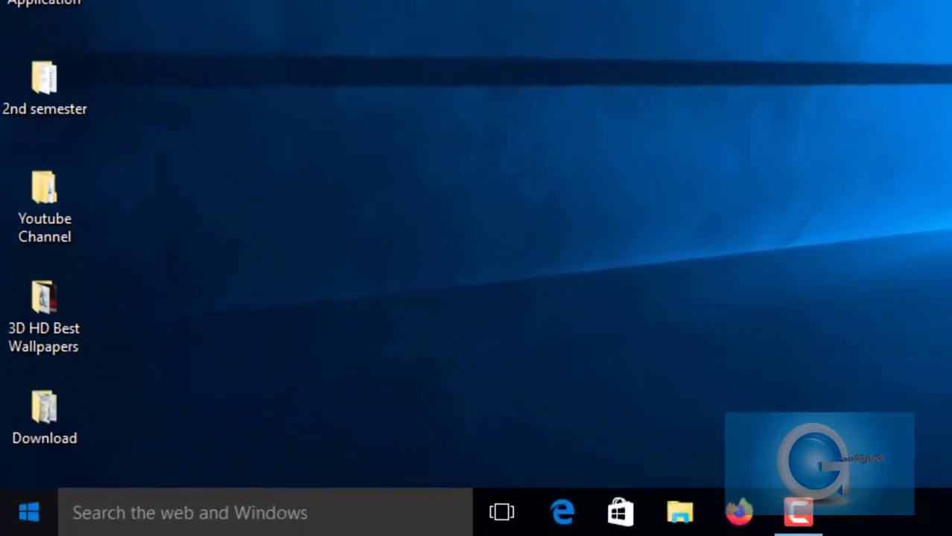
- Restart the computer
click(3, 532)
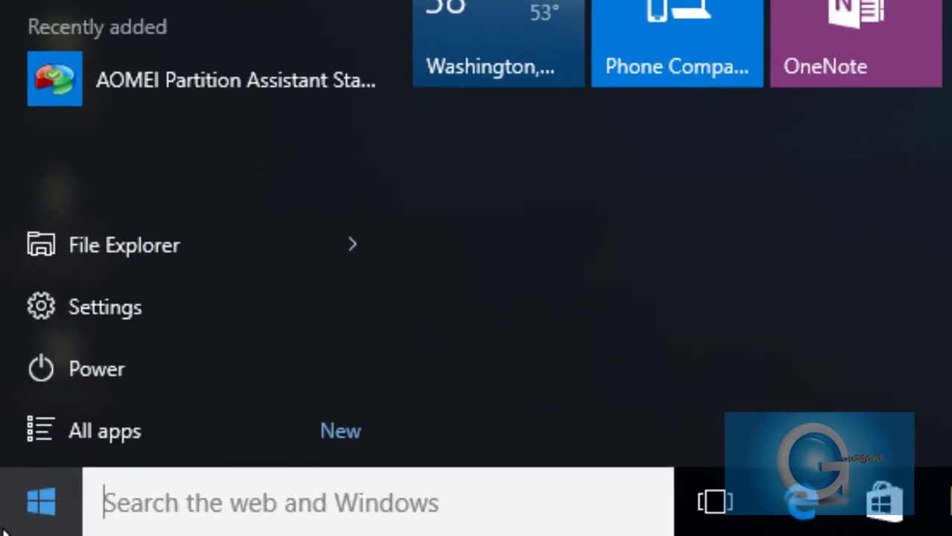
click(76, 377)
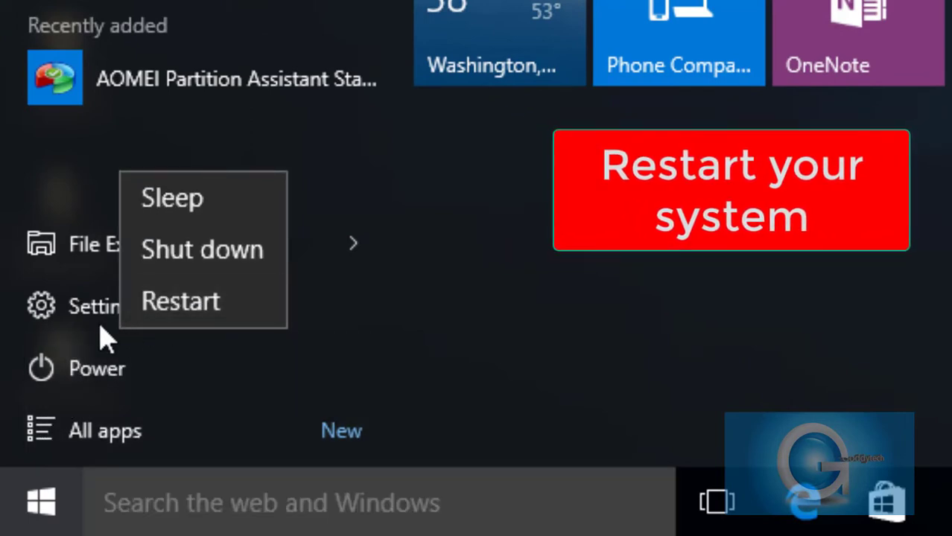
click(221, 314)
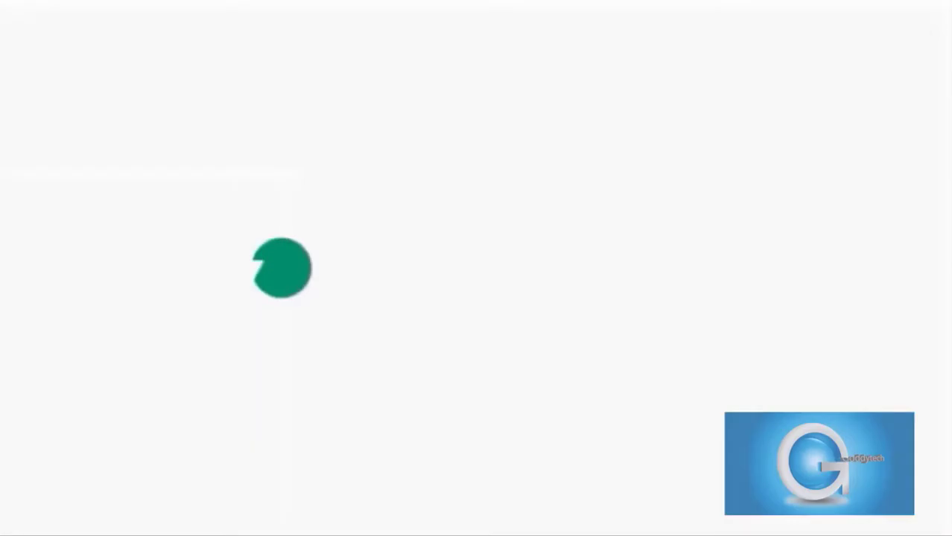